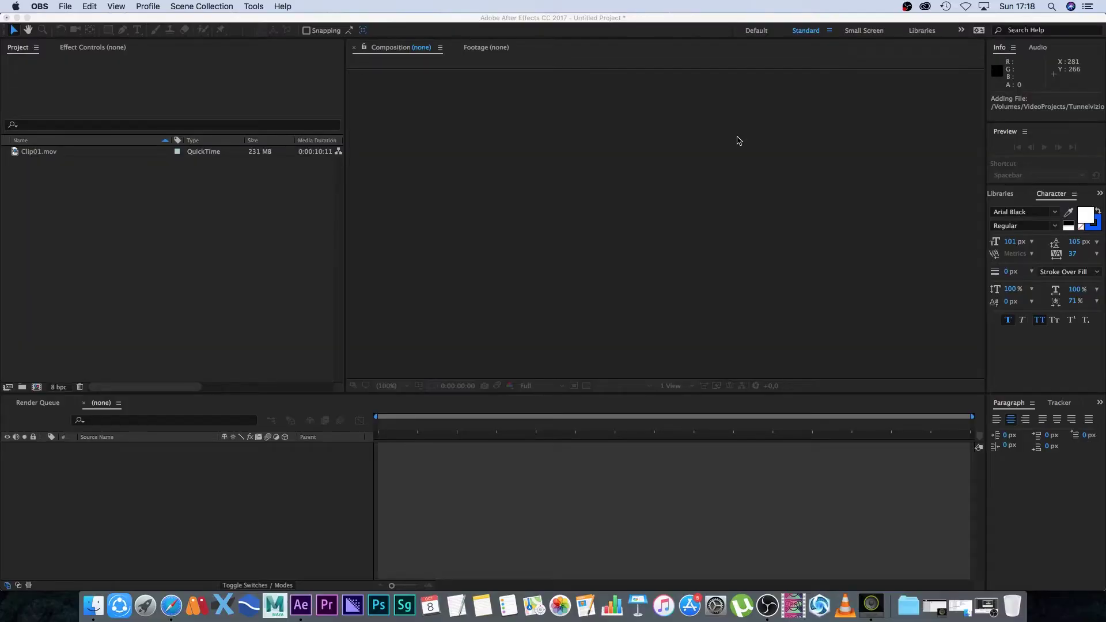
Bring the After Effects project with the imported Clip01.mov to the front
{"action": "left_click", "coordinate": [270, 264]}
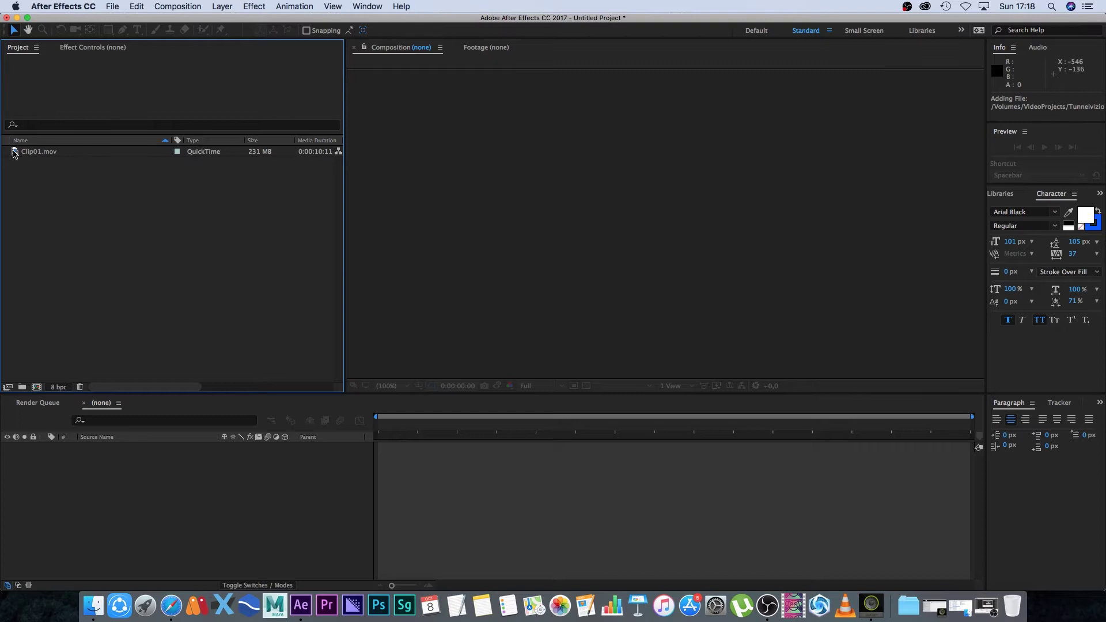
Build a 1920×1080, 25 fps Clip01 composition from Clip01.mov, then scrub and play it back
{"action": "left_click_drag", "start_coordinate": [15, 153], "coordinate": [37, 387]}
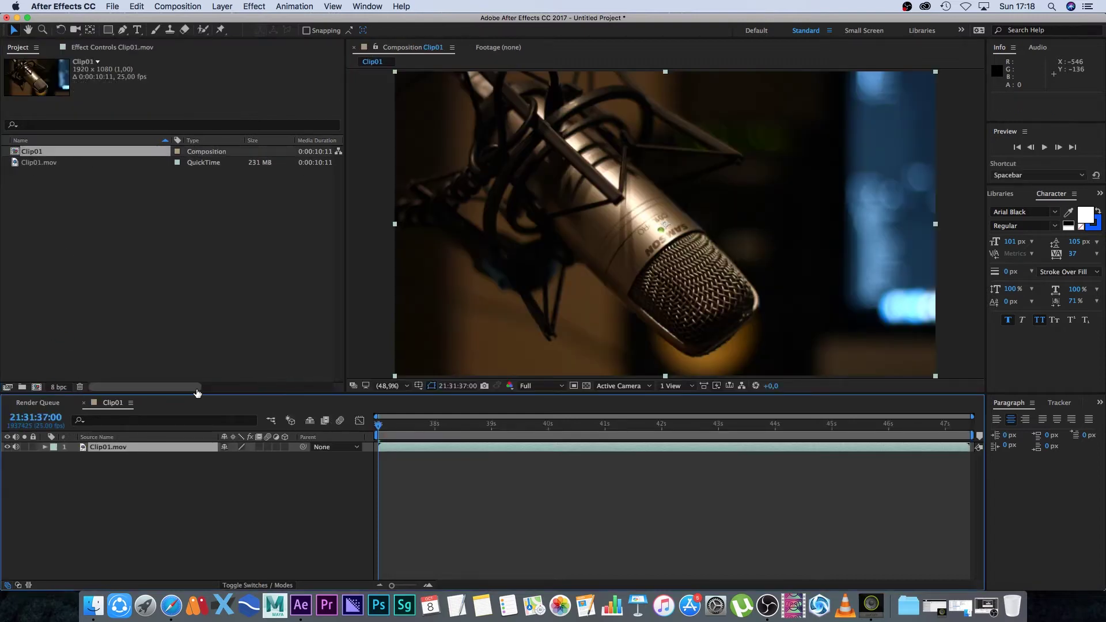
{"action": "left_click", "coordinate": [422, 424]}
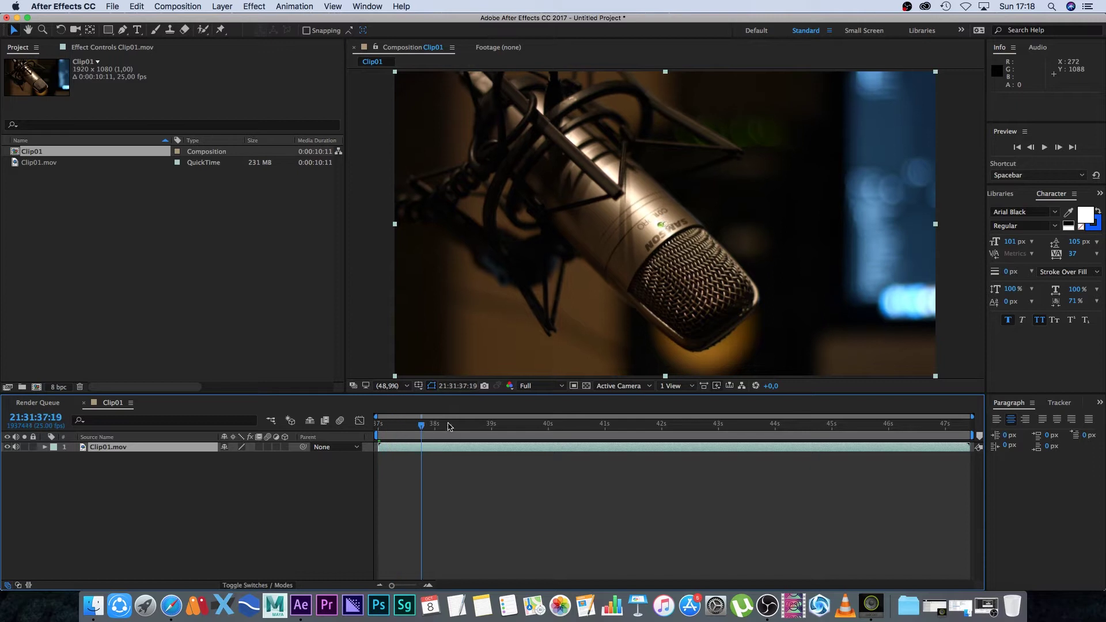
{"action": "left_click_drag", "start_coordinate": [449, 427], "coordinate": [545, 429]}
{"action": "key", "text": "space"}
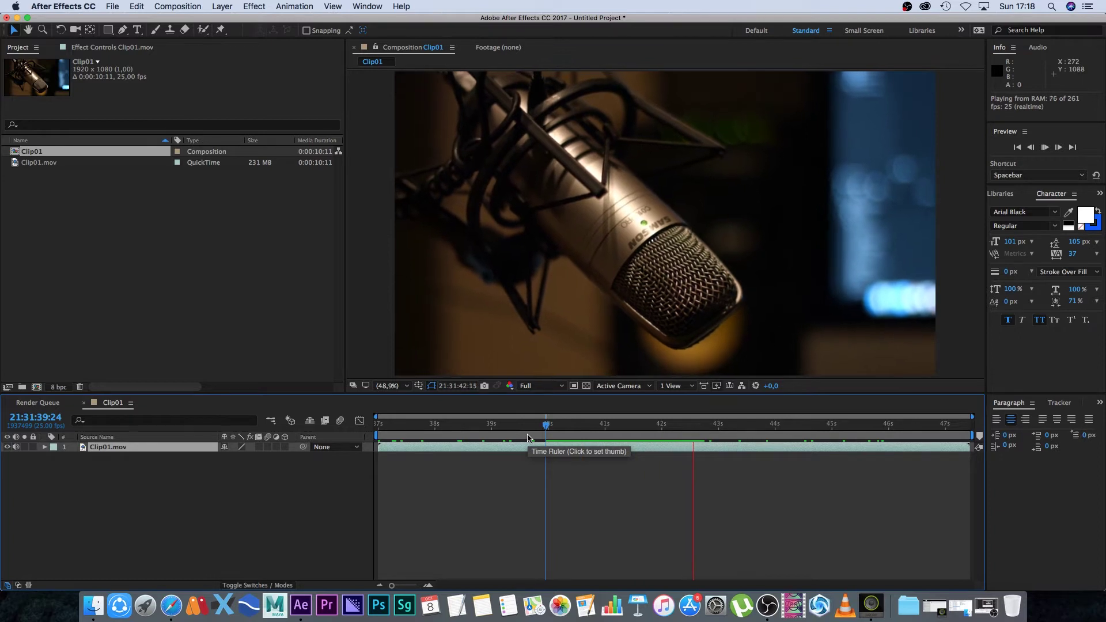
{"action": "key", "text": "space"}
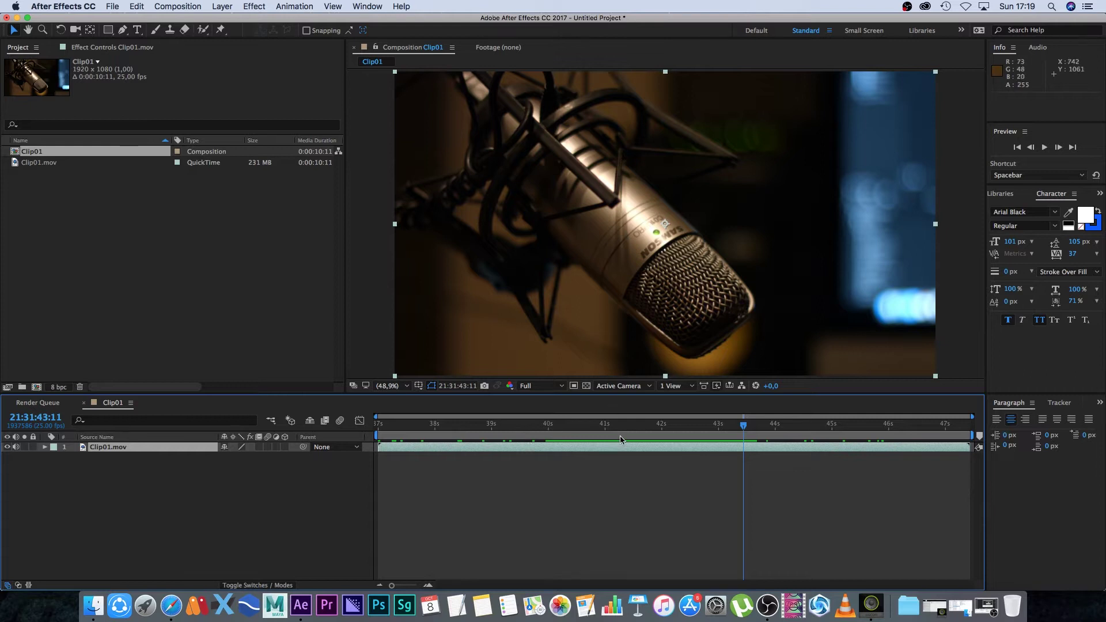
{"action": "left_click_drag", "start_coordinate": [612, 427], "coordinate": [576, 427]}
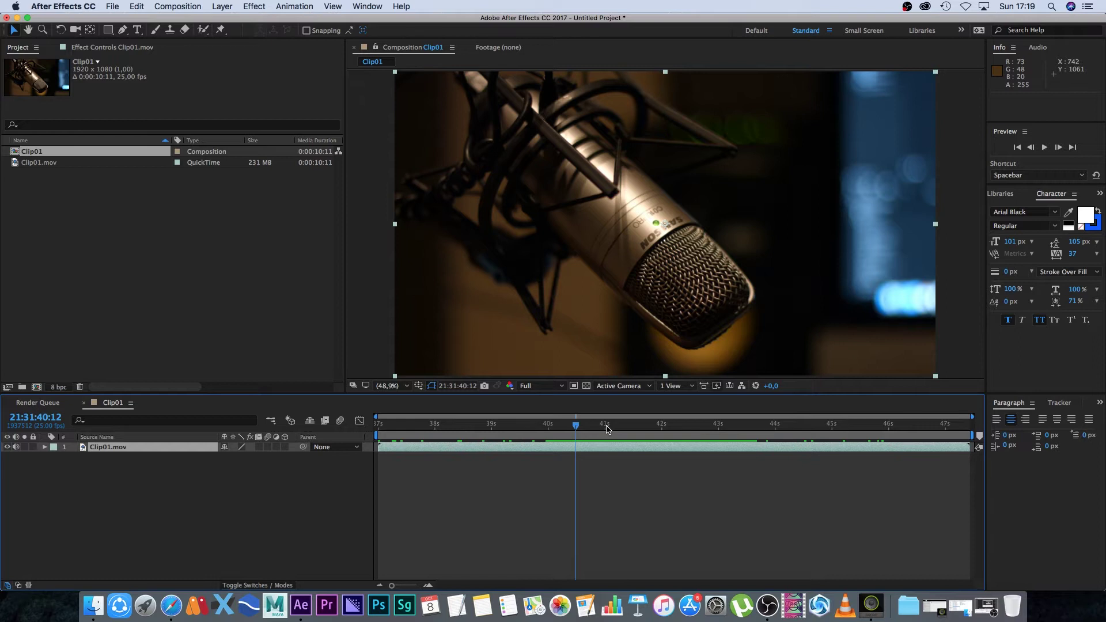
Queue a movie proxy of Clip01.mov via Create Proxy > Movie, producing a Clip02 render item
{"action": "left_click", "coordinate": [154, 219]}
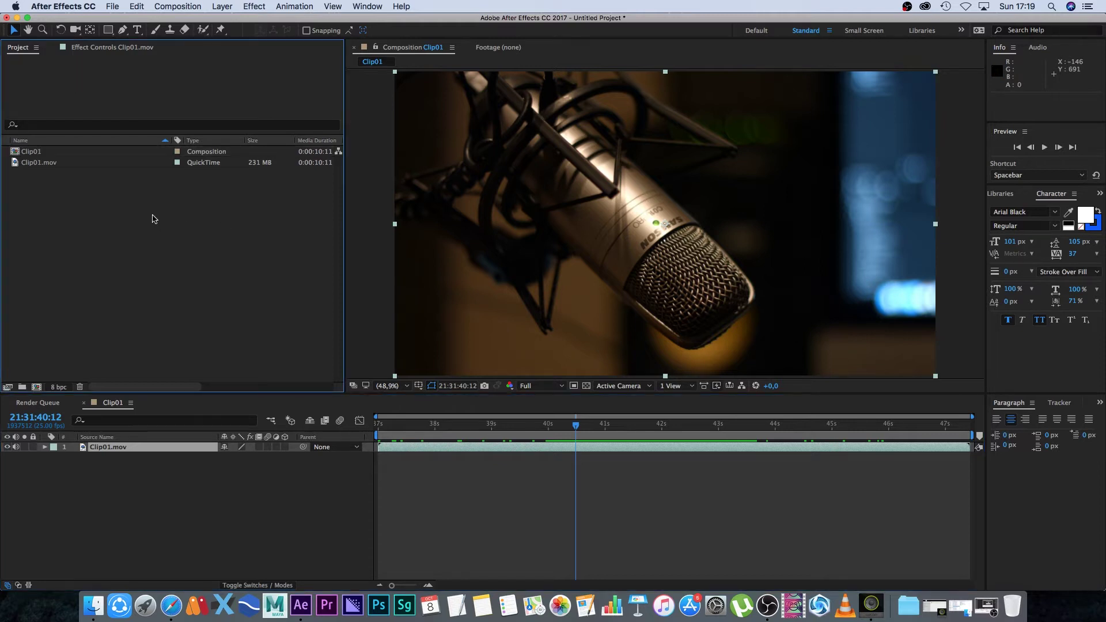
{"action": "right_click", "coordinate": [45, 167]}
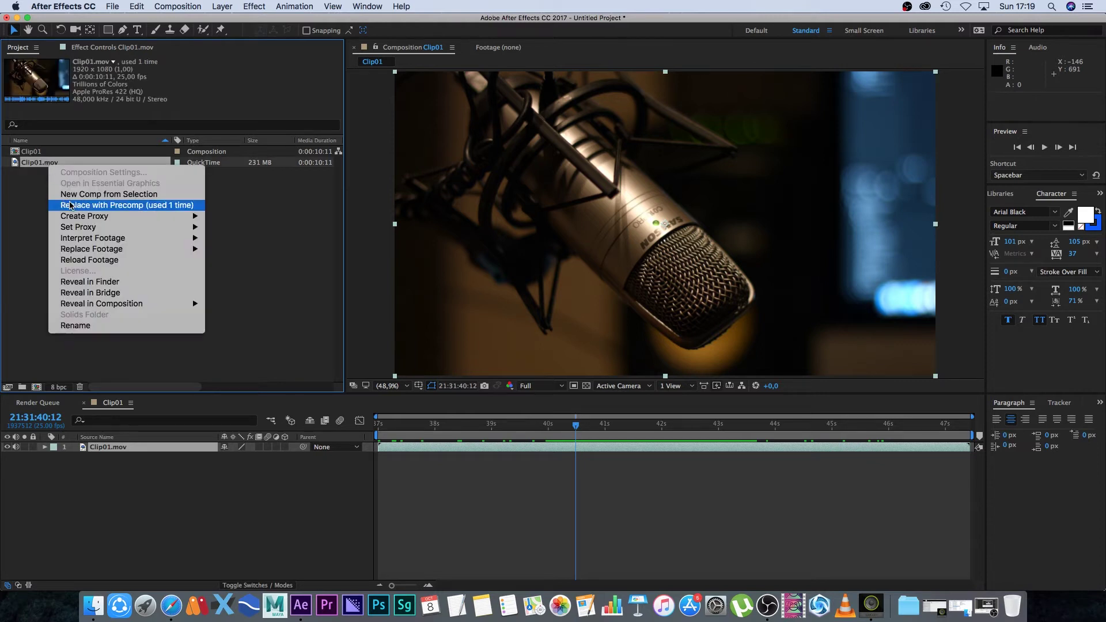
{"action": "mouse_move", "coordinate": [70, 218]}
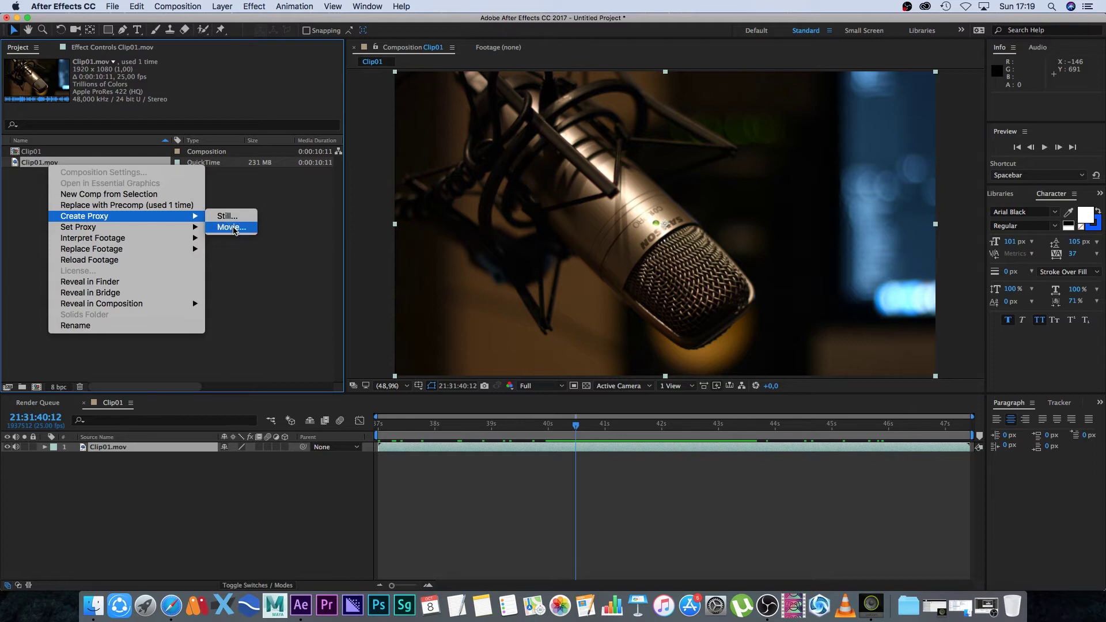
{"action": "left_click", "coordinate": [232, 228]}
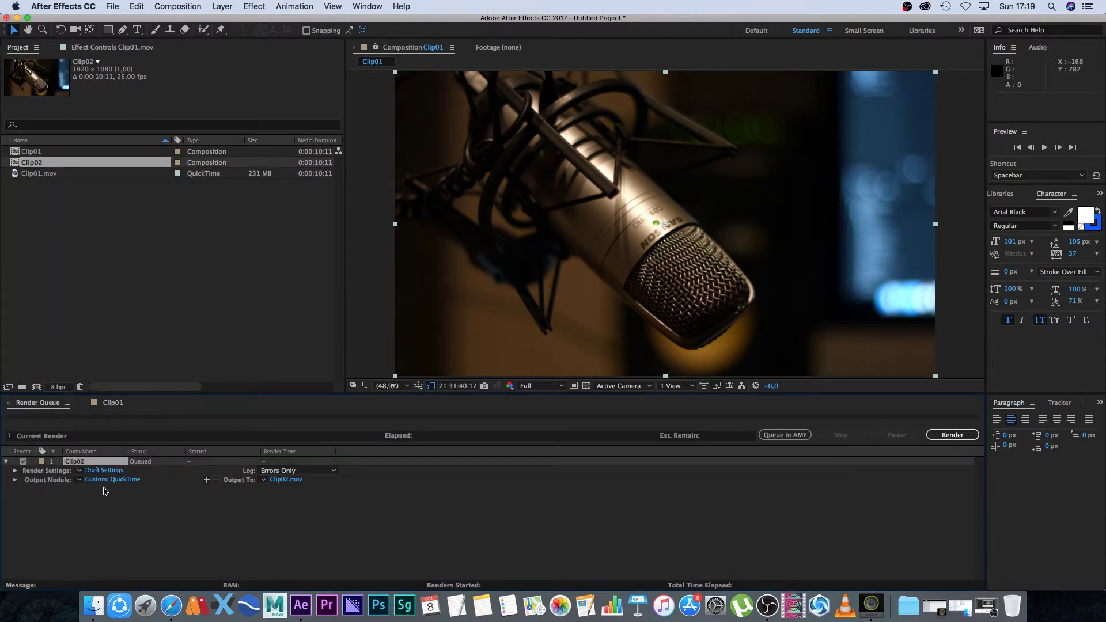
Set the proxy's QuickTime format options to the H.264 codec with quality lowered to about 50
{"action": "left_click", "coordinate": [122, 481]}
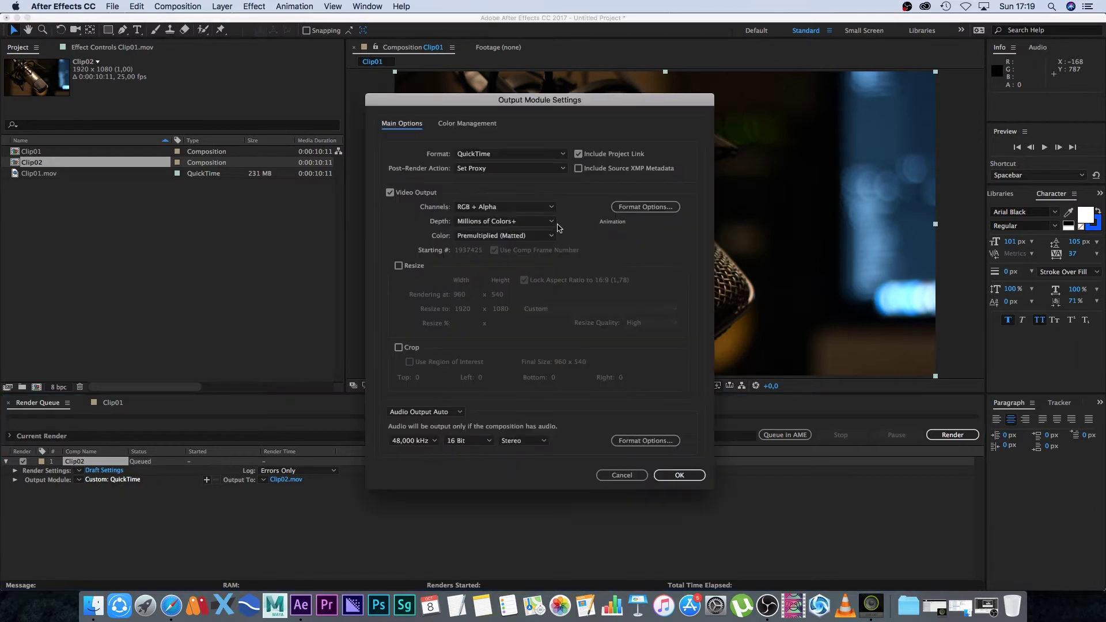
{"action": "left_click_drag", "start_coordinate": [561, 107], "coordinate": [572, 103]}
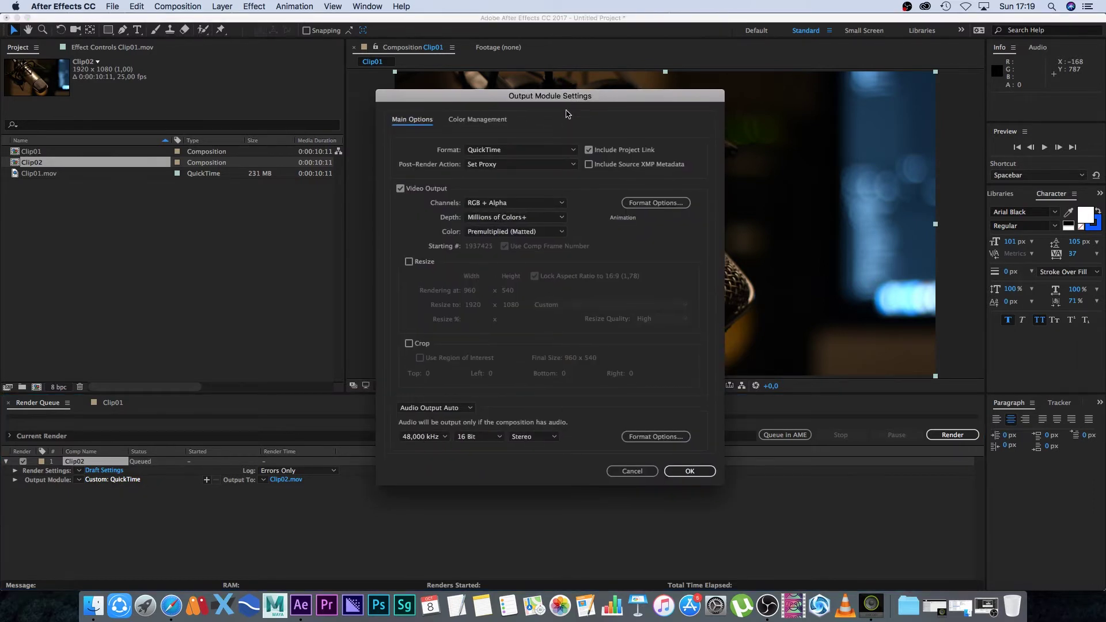
{"action": "left_click", "coordinate": [657, 204]}
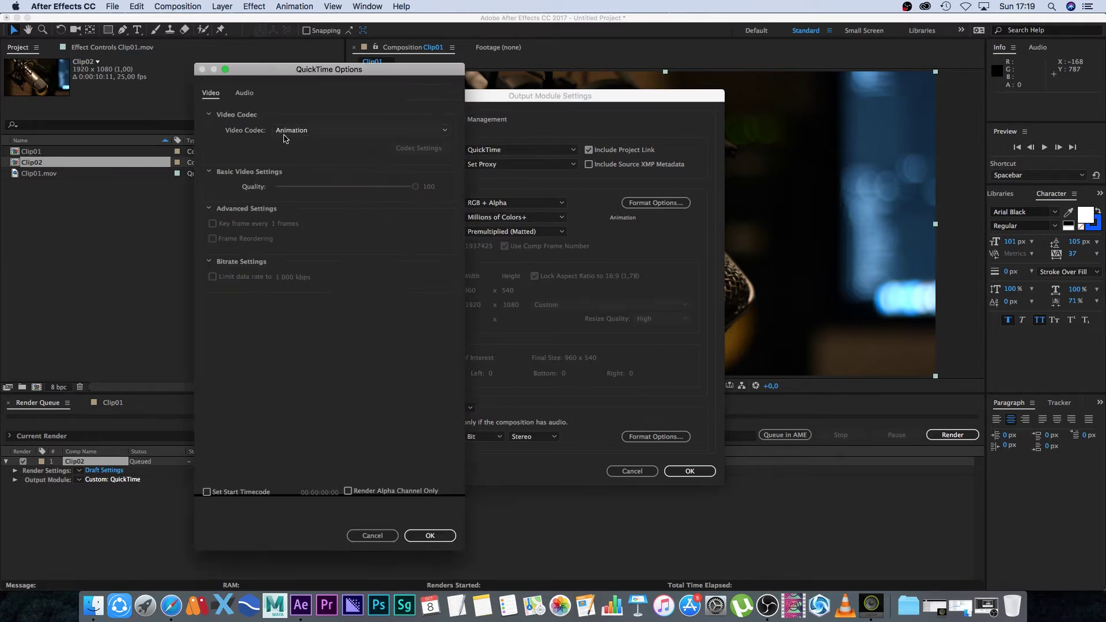
{"action": "left_click", "coordinate": [314, 131]}
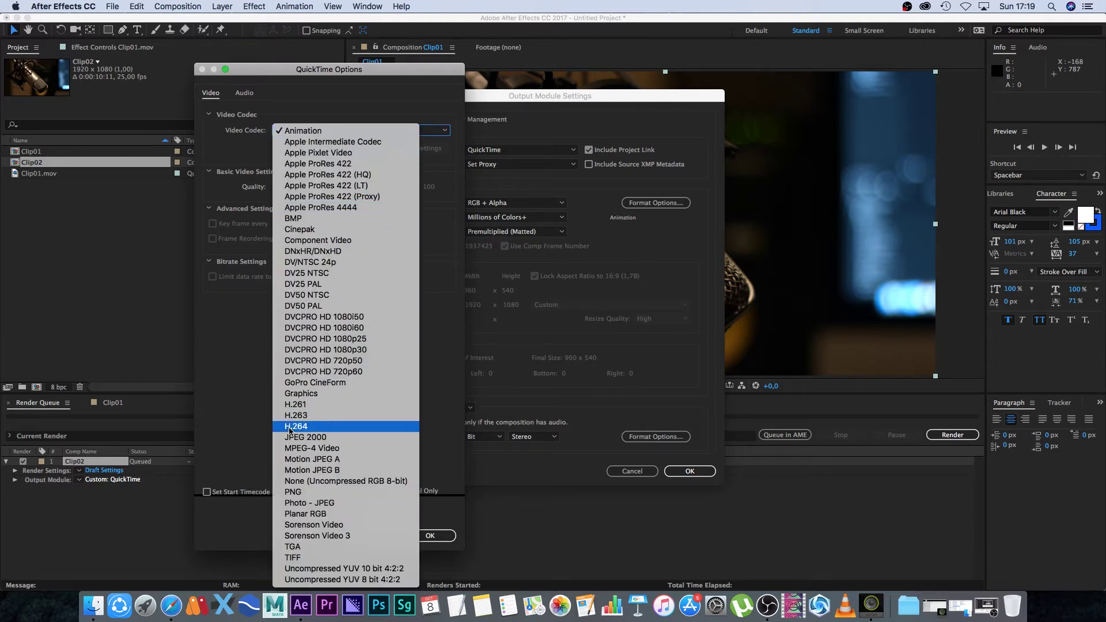
{"action": "left_click", "coordinate": [309, 427]}
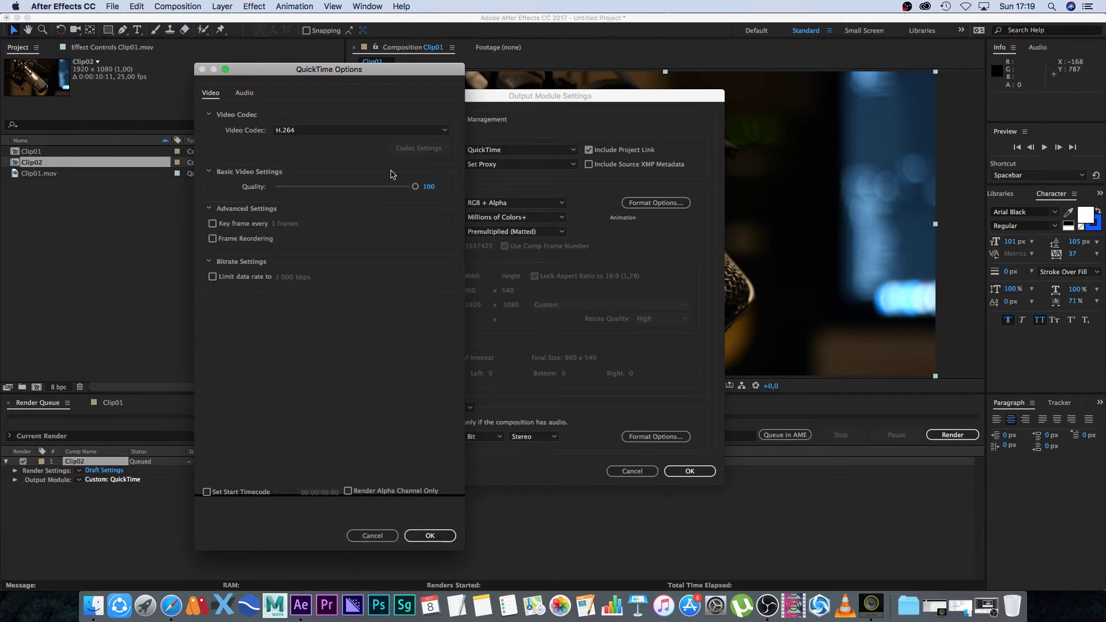
{"action": "left_click_drag", "start_coordinate": [415, 187], "coordinate": [345, 196]}
{"action": "left_click", "coordinate": [436, 537]}
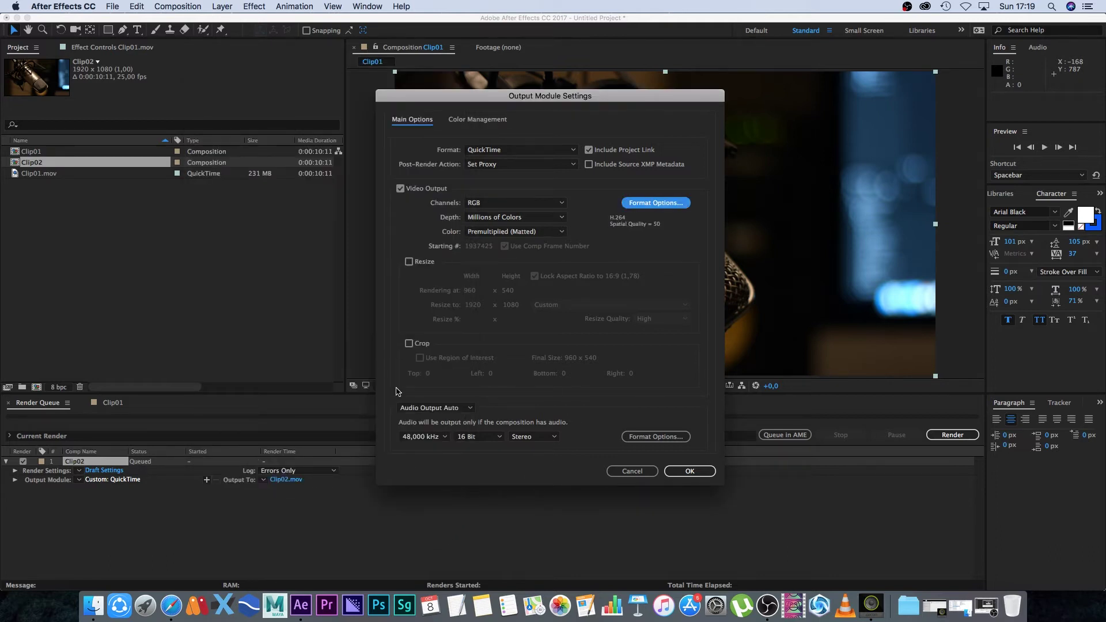
Turn the proxy's audio output off and confirm the output module settings
{"action": "left_click", "coordinate": [434, 408]}
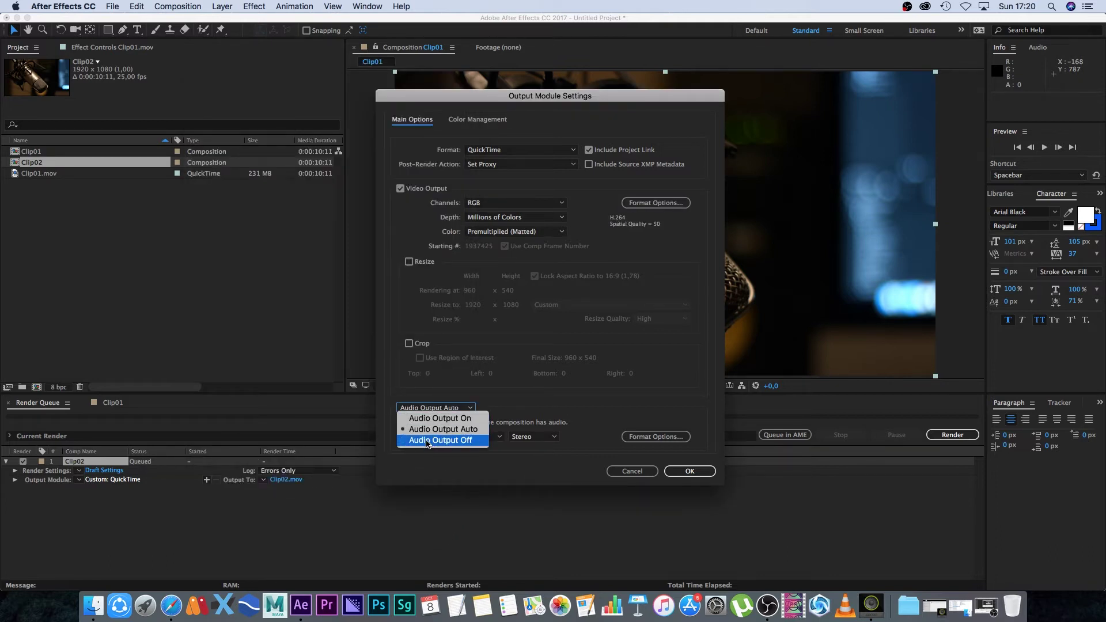
{"action": "left_click", "coordinate": [444, 444]}
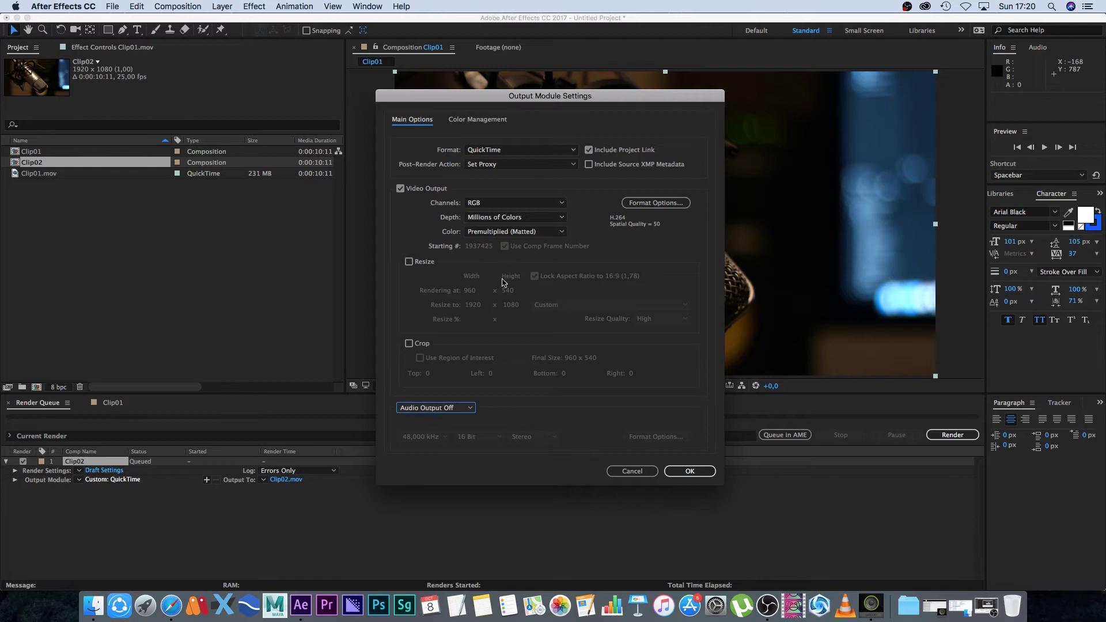
{"action": "left_click", "coordinate": [693, 473]}
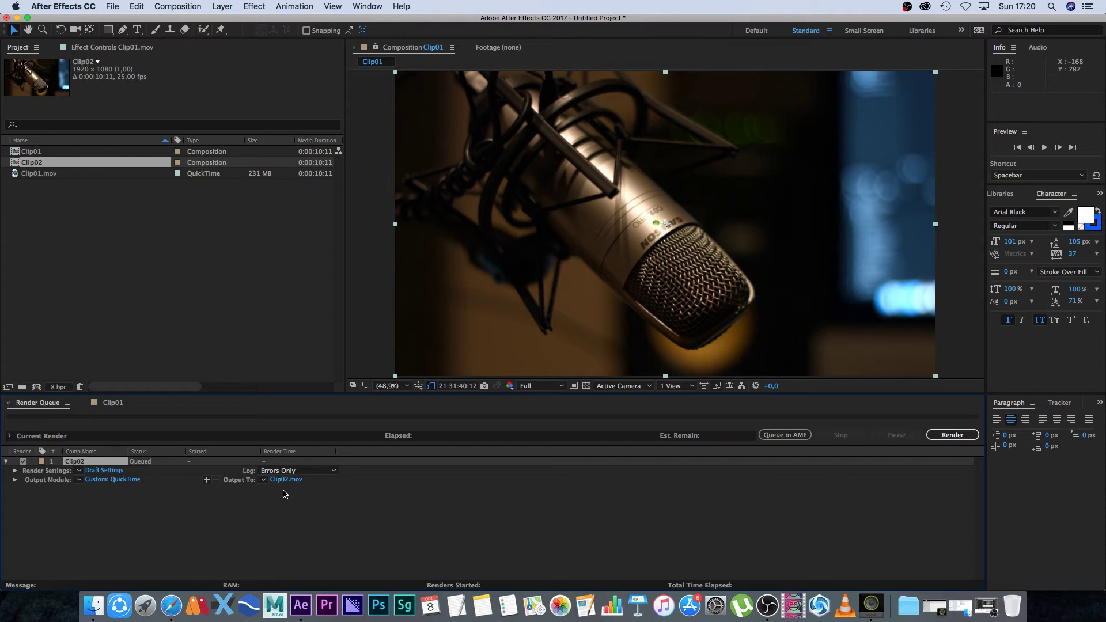
Save the render output as Clip02_proxy.mov on the Desktop, replacing the existing file
{"action": "left_click", "coordinate": [285, 482]}
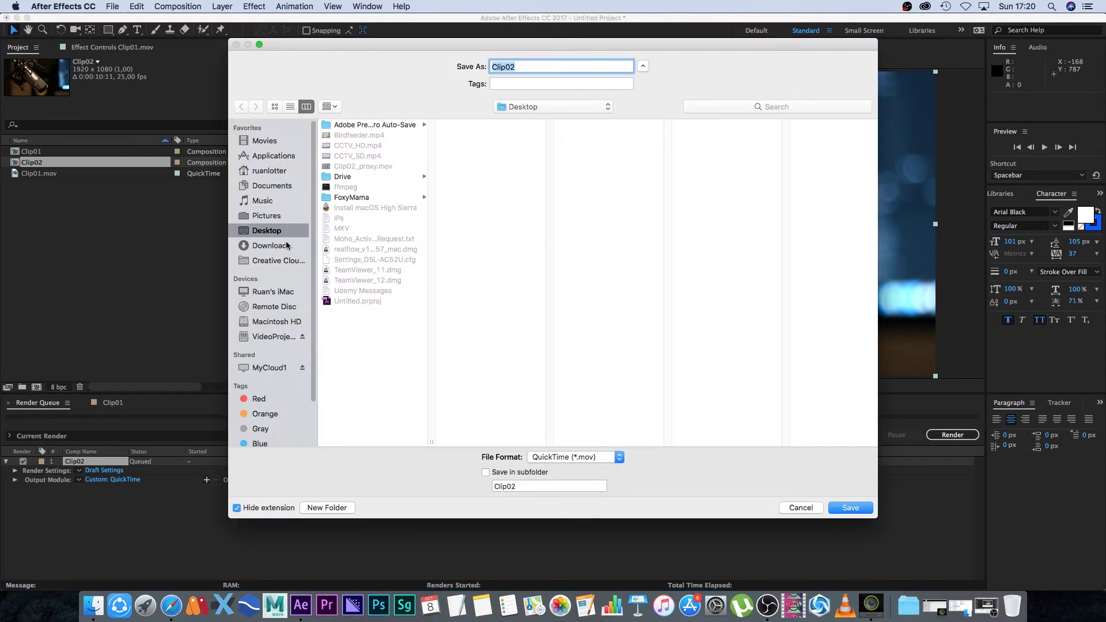
{"action": "left_click", "coordinate": [527, 66]}
{"action": "type", "text": "_proxy"}
{"action": "left_click", "coordinate": [835, 513]}
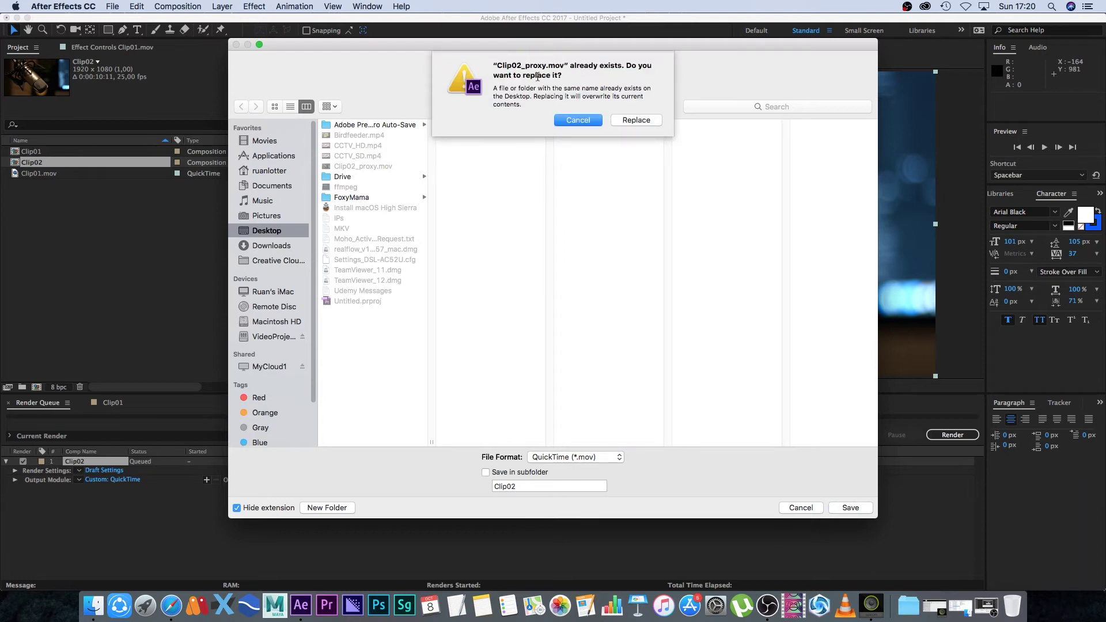
{"action": "left_click", "coordinate": [636, 120]}
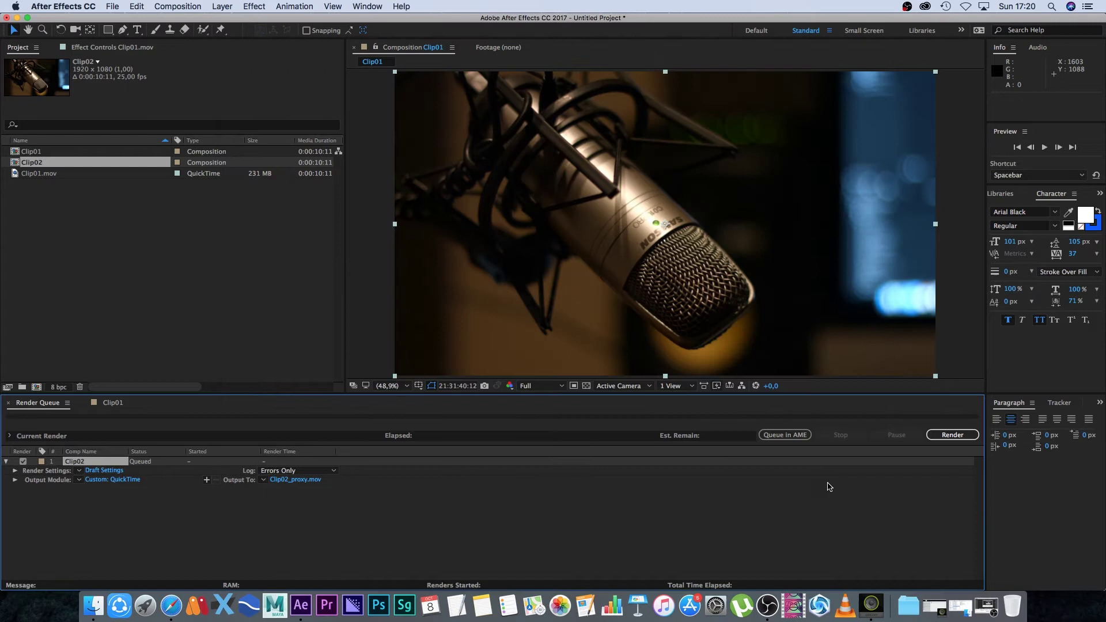
Render the Clip02 proxy, delete the finished job from the queue, and scrub the Clip01 timeline
{"action": "left_click", "coordinate": [950, 437]}
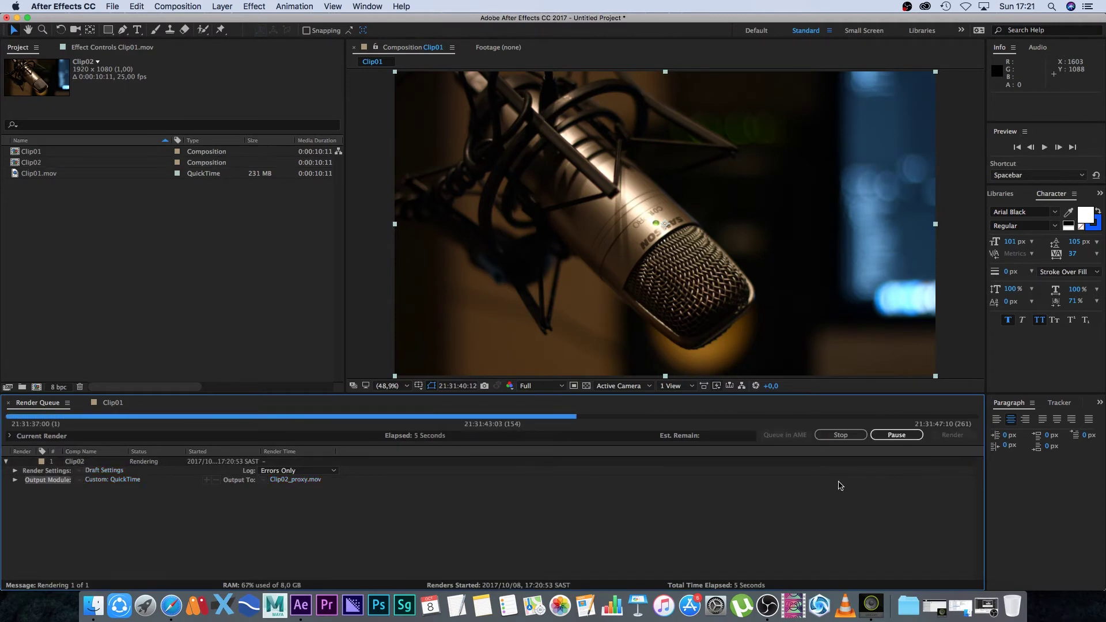
{"action": "left_click", "coordinate": [90, 462]}
{"action": "key", "text": "Delete"}
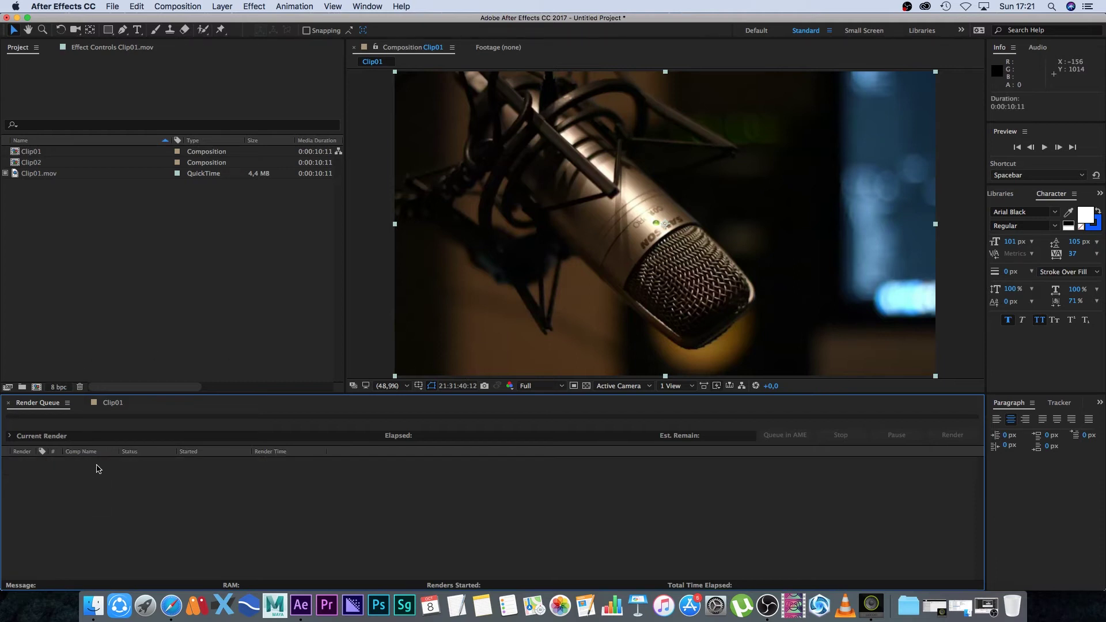
{"action": "left_click", "coordinate": [113, 406]}
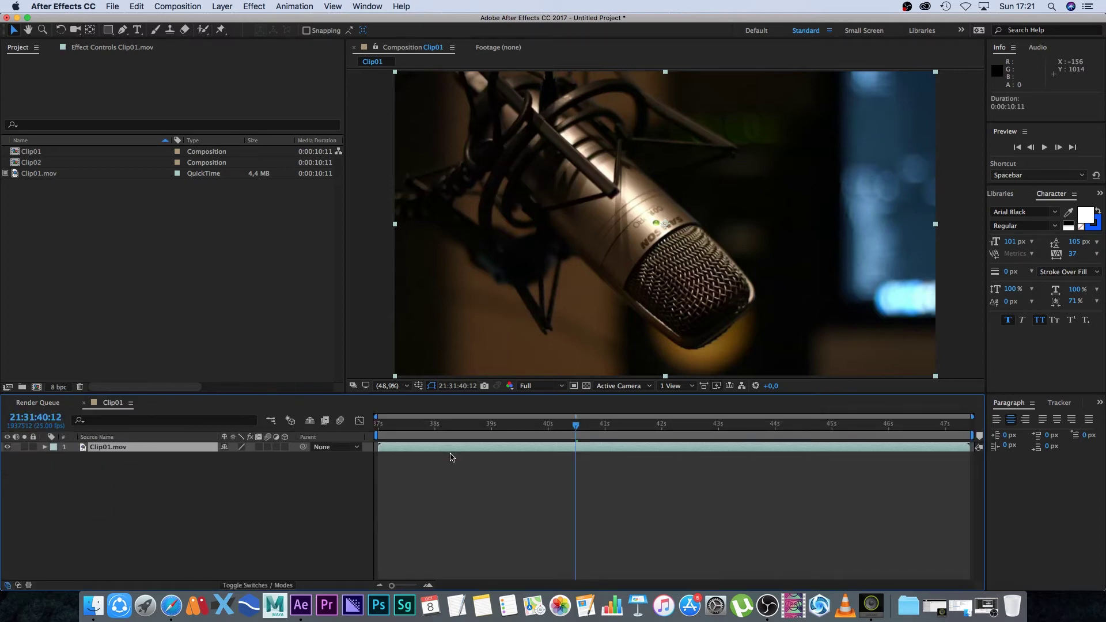
{"action": "left_click_drag", "start_coordinate": [577, 430], "coordinate": [478, 432]}
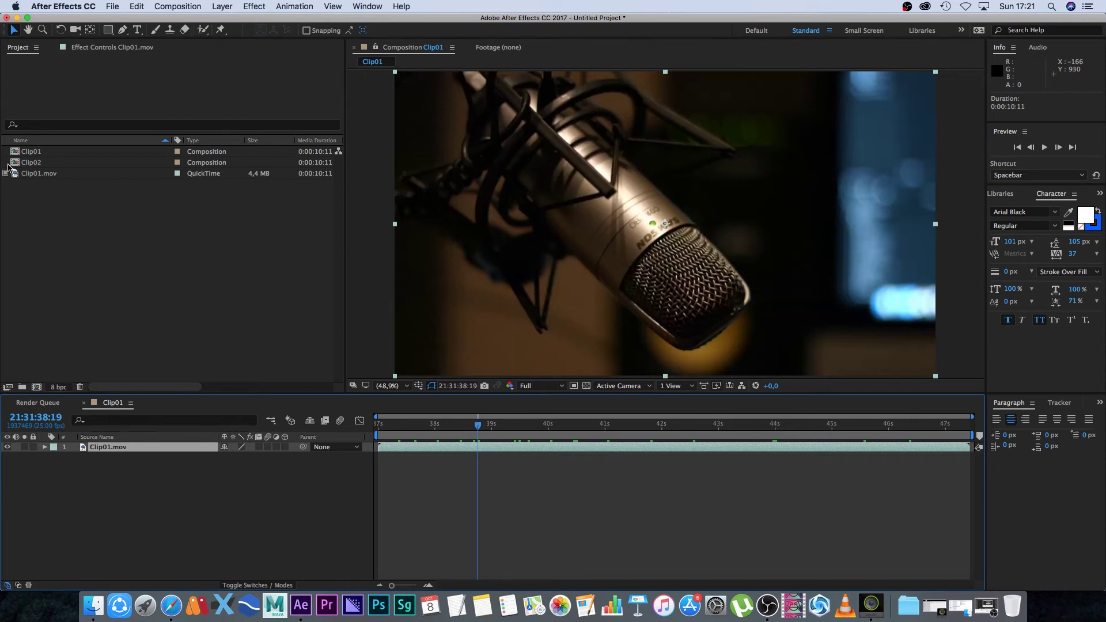
Magnify the Clip01 viewer to 200% and pan onto the microphone grille
{"action": "left_click", "coordinate": [398, 386]}
{"action": "left_click", "coordinate": [396, 513]}
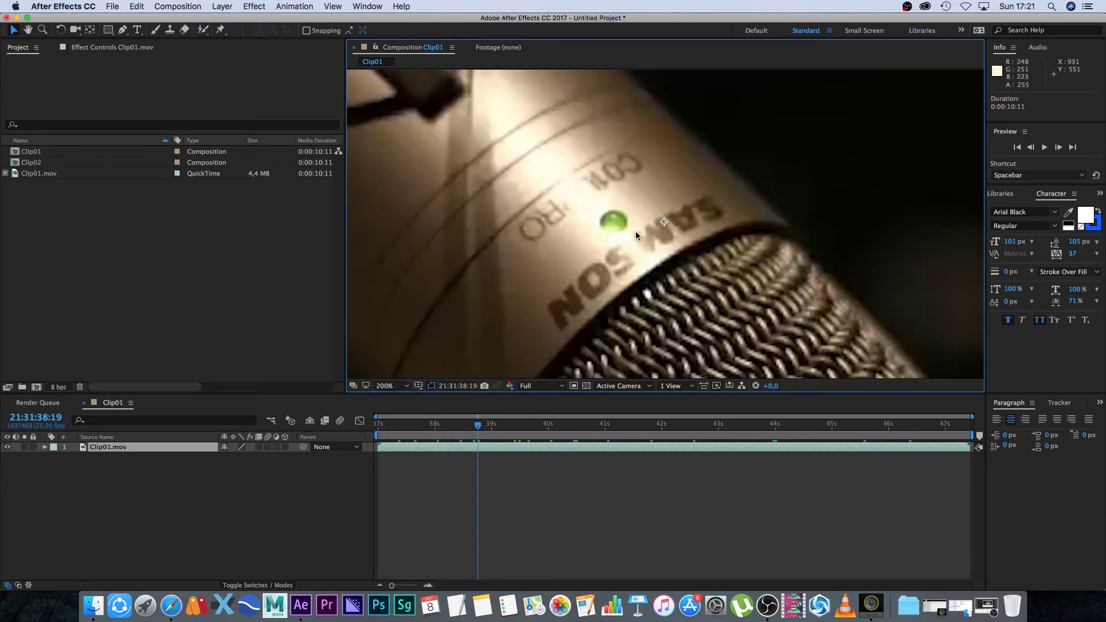
{"action": "key", "text": "h"}
{"action": "left_click_drag", "start_coordinate": [642, 303], "coordinate": [618, 162]}
{"action": "key", "text": "v"}
Play and stop a real-time preview of the low-quality proxy footage
{"action": "left_click", "coordinate": [489, 434]}
{"action": "key", "text": "space"}
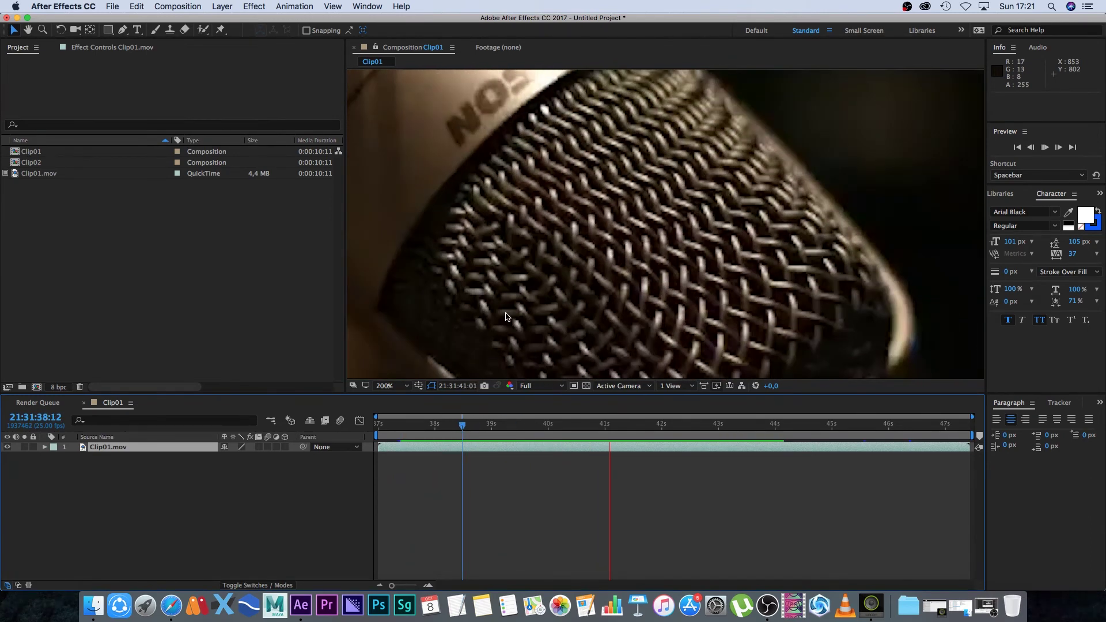
{"action": "key", "text": "space"}
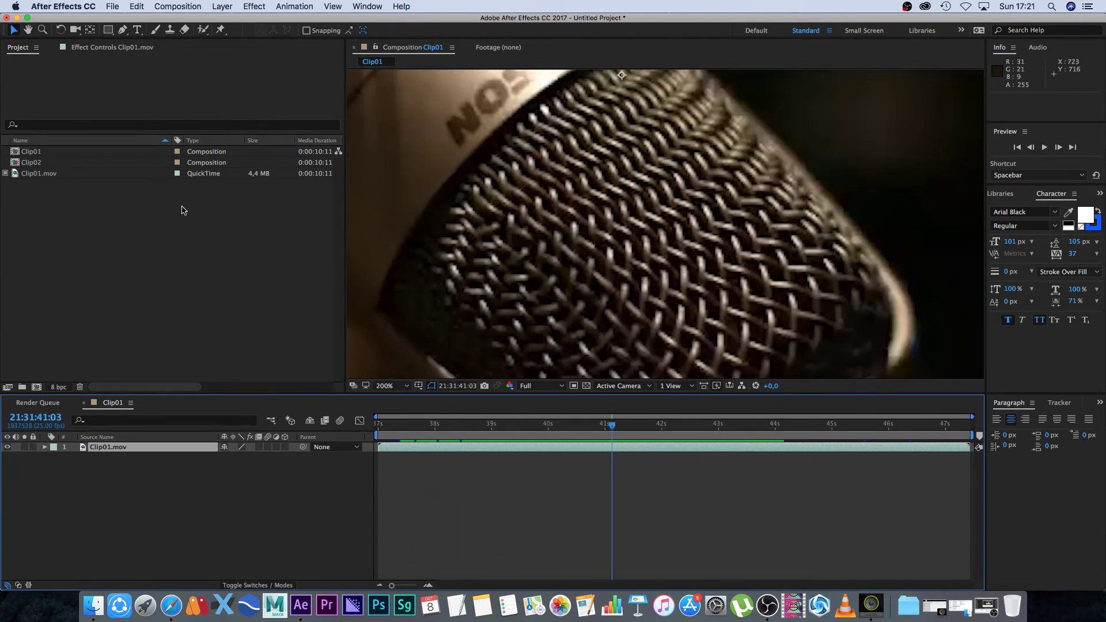
Switch Clip01.mov to its original footage and play it from the clip start
{"action": "left_click", "coordinate": [5, 174]}
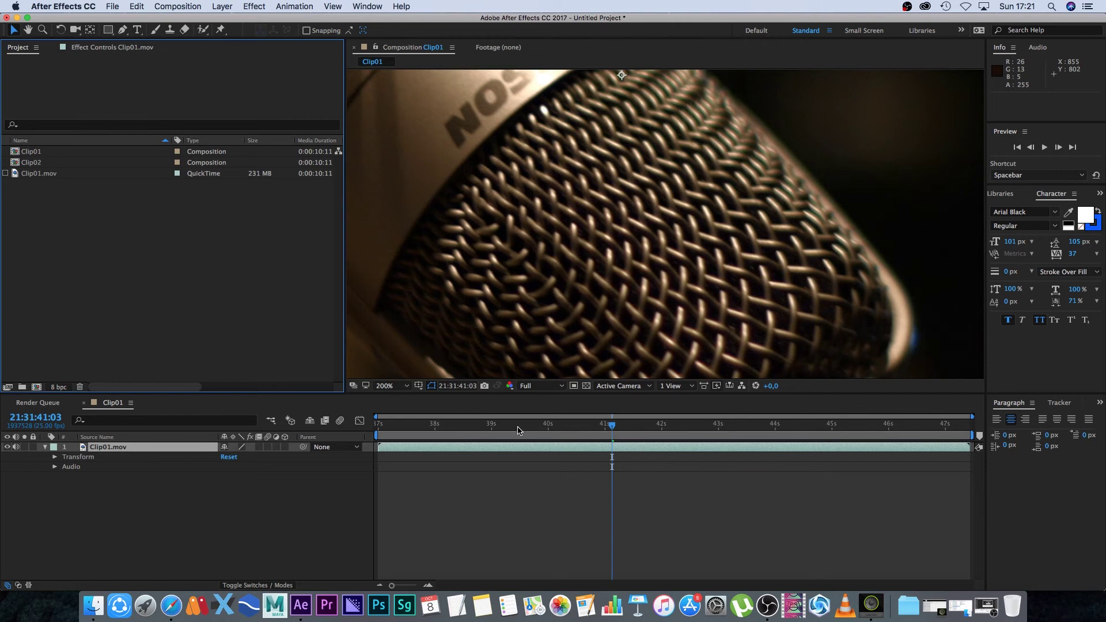
{"action": "left_click_drag", "start_coordinate": [518, 430], "coordinate": [378, 429]}
{"action": "key", "text": "space"}
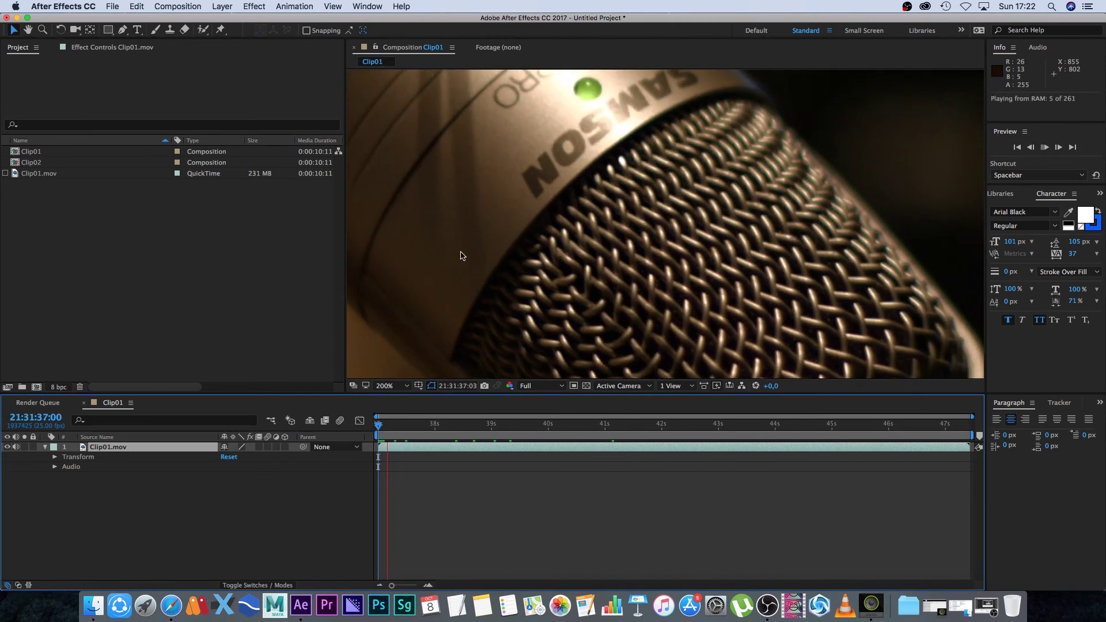
{"action": "key", "text": "space"}
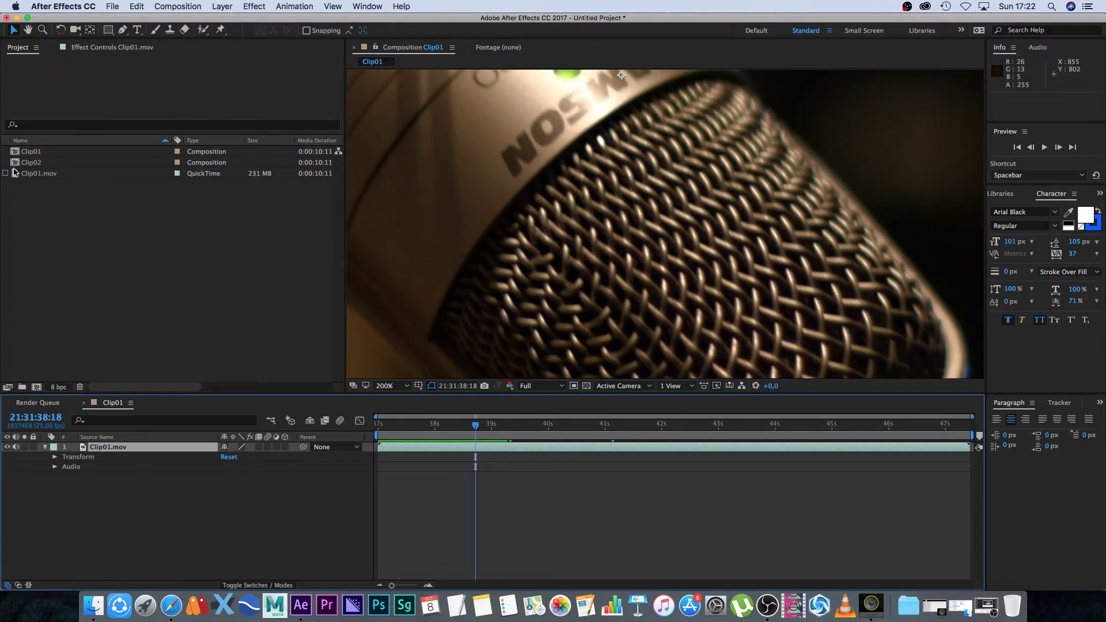
Toggle back to the proxy and scrub it, then return to the original and play from about 38s
{"action": "left_click", "coordinate": [5, 177]}
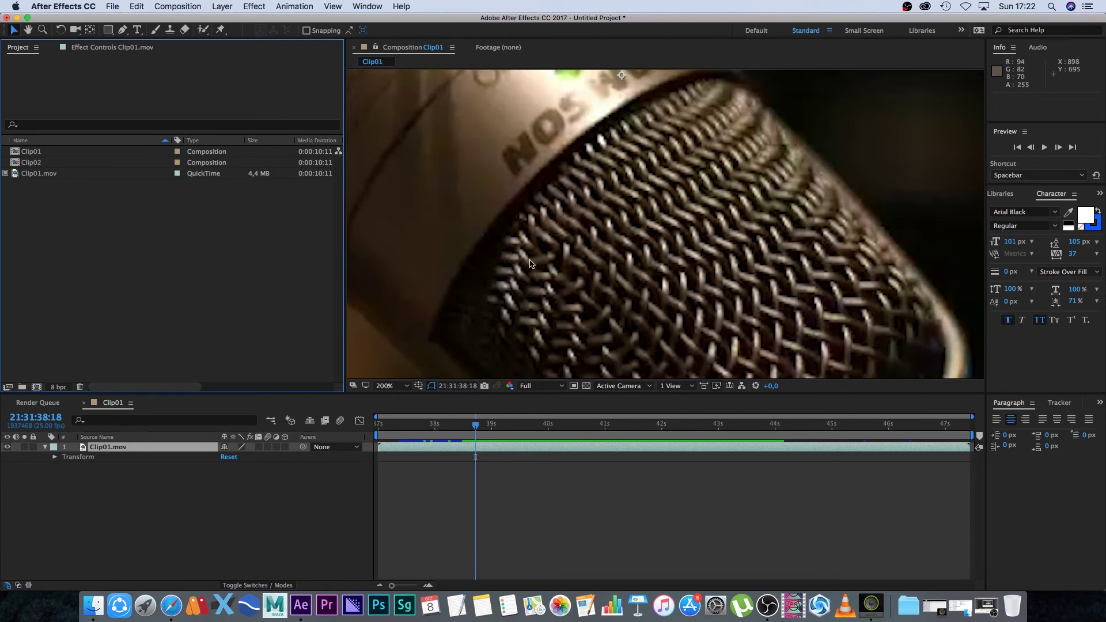
{"action": "left_click_drag", "start_coordinate": [478, 429], "coordinate": [528, 425]}
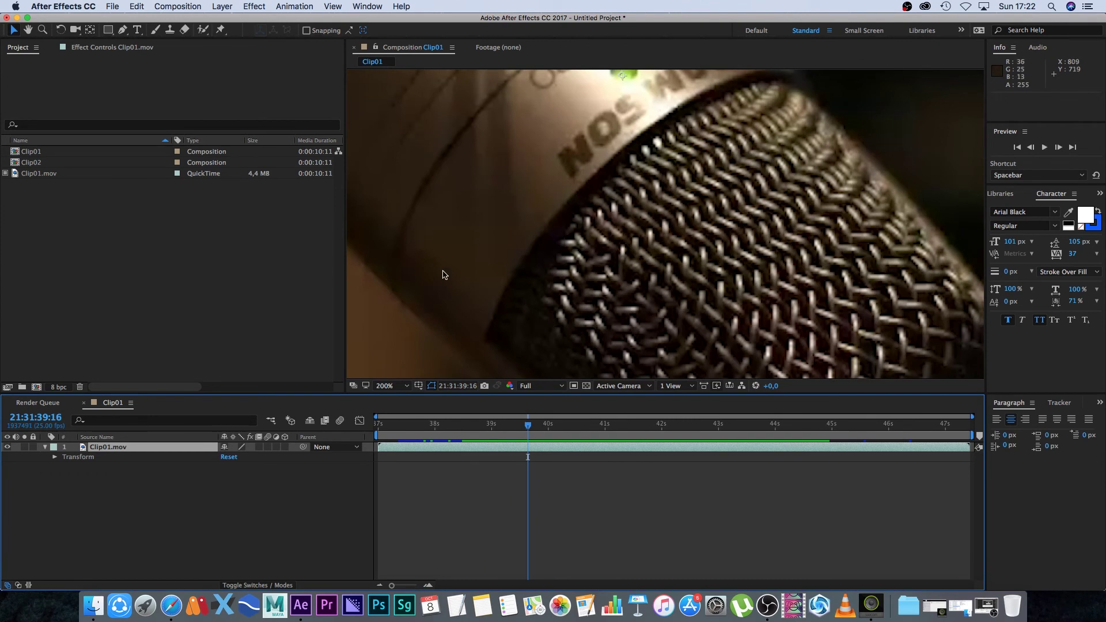
{"action": "left_click", "coordinate": [5, 175]}
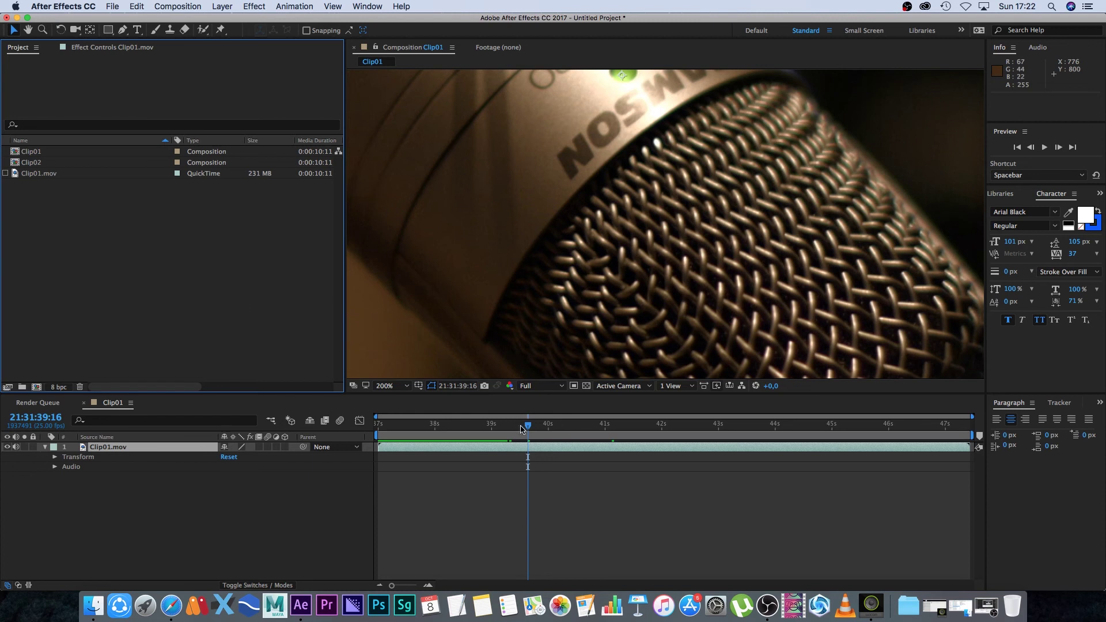
{"action": "left_click_drag", "start_coordinate": [525, 427], "coordinate": [493, 443]}
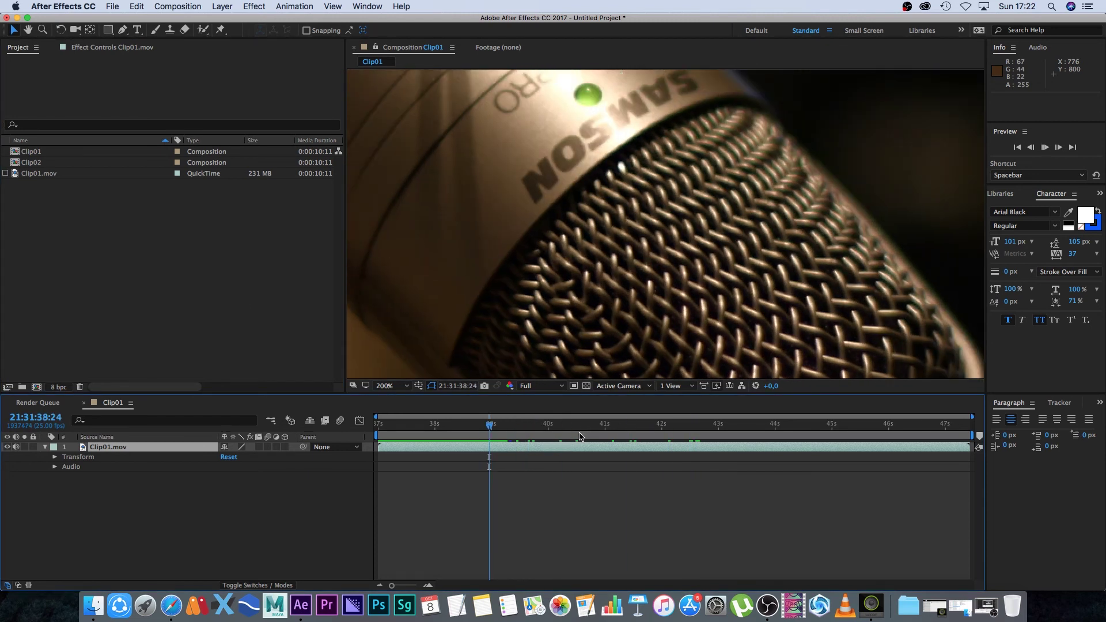
{"action": "key", "text": "space"}
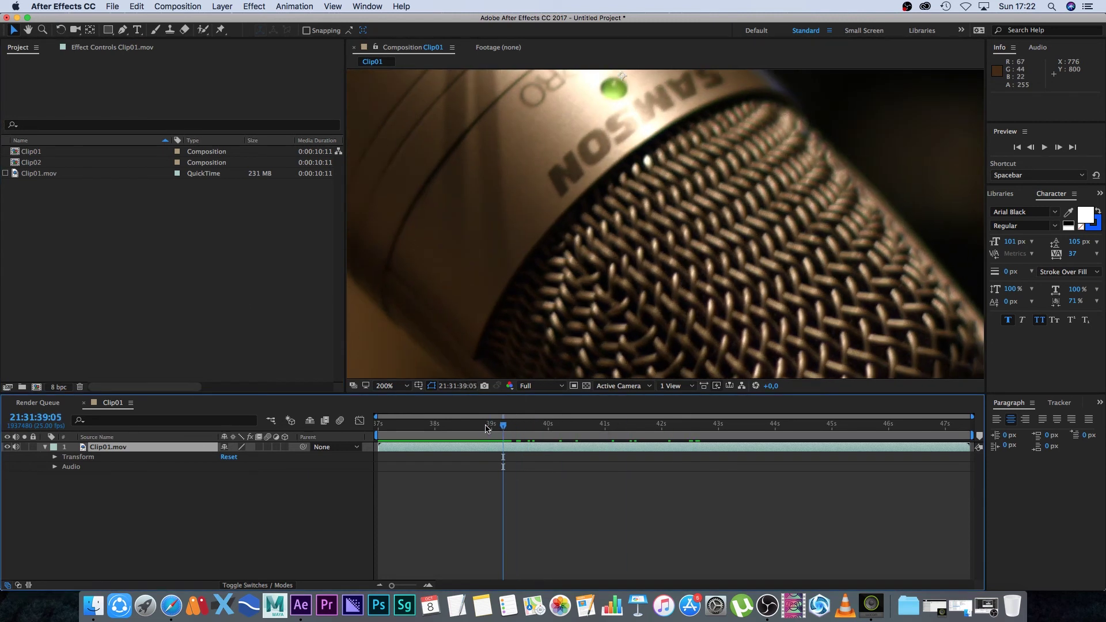
{"action": "key", "text": "space"}
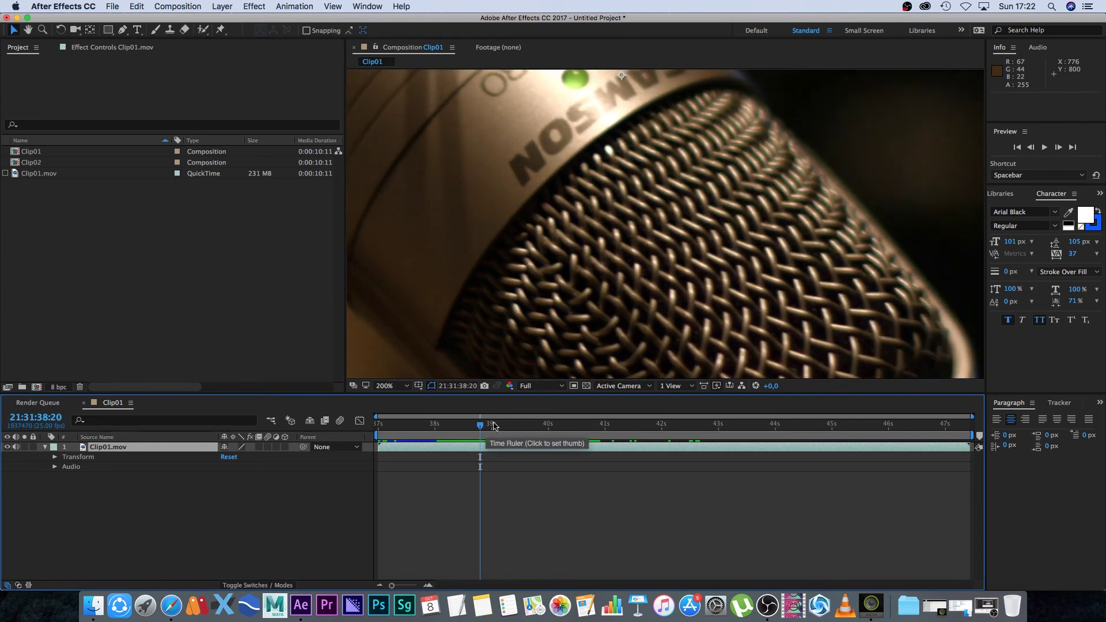